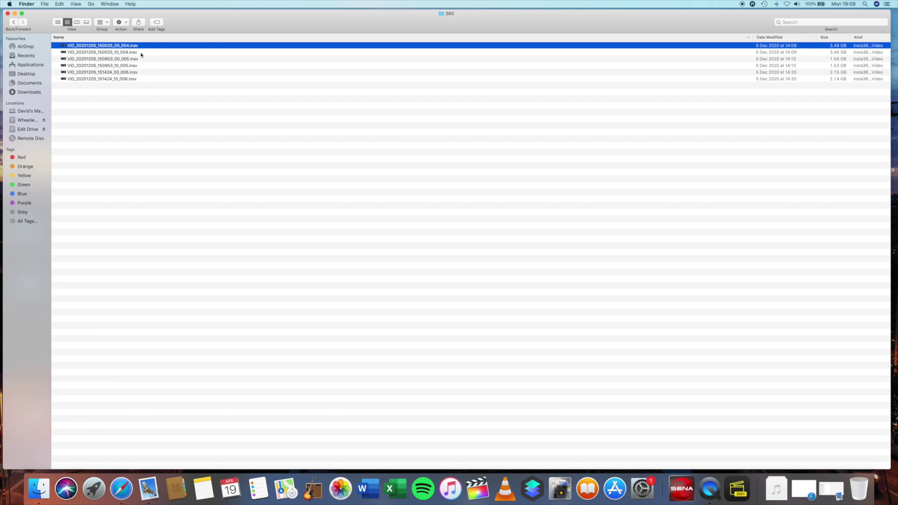
# - Check the 360 recordings in the folder, open VID_20201205_150025_00_004.insv in Insta360 Studio and pause its playback
pyautogui.click(137, 53)
pyautogui.click(137, 59)
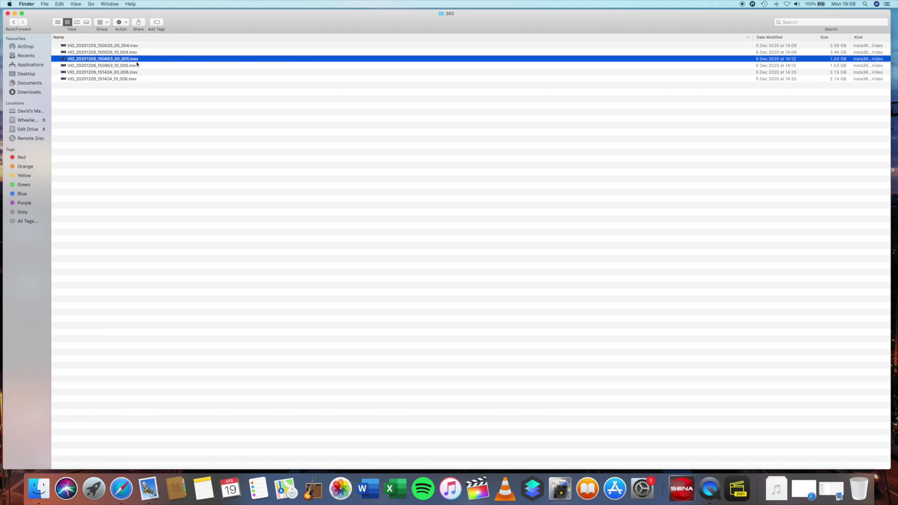
pyautogui.click(137, 66)
pyautogui.click(136, 72)
pyautogui.click(135, 79)
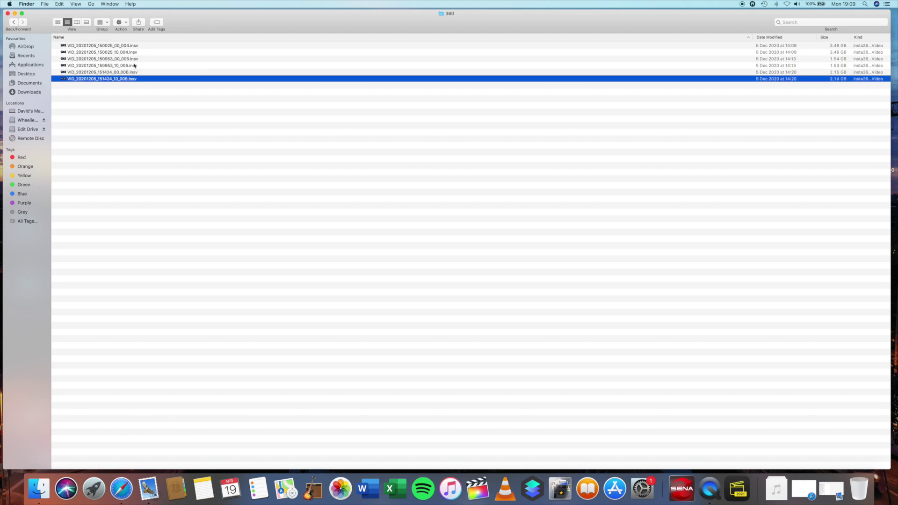
pyautogui.click(134, 47)
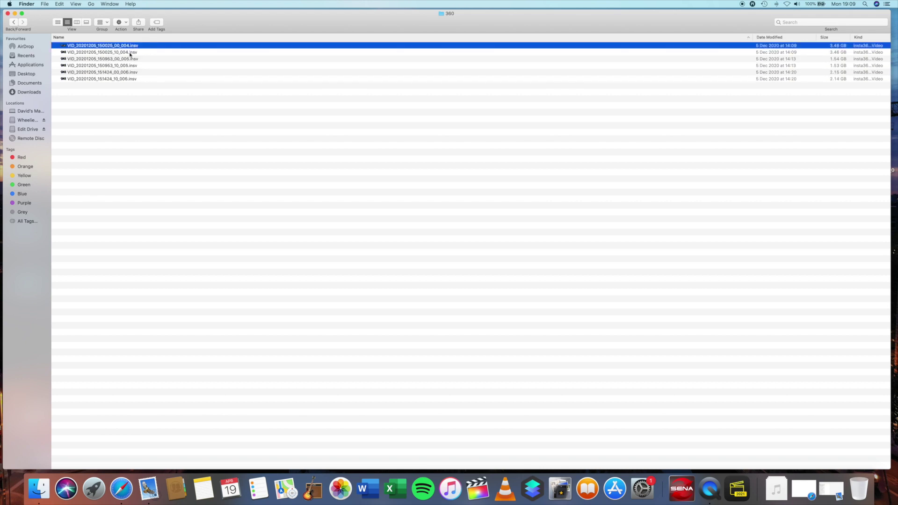
pyautogui.doubleClick(134, 47)
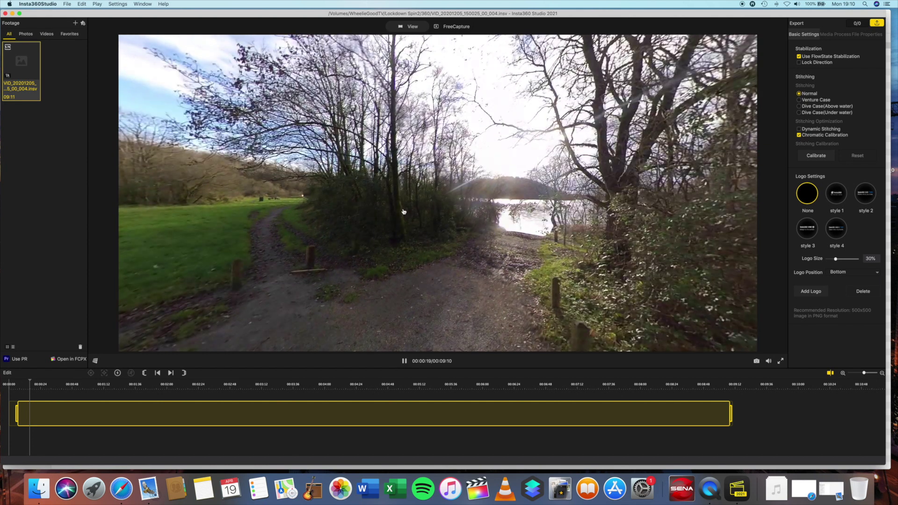
pyautogui.press('space')
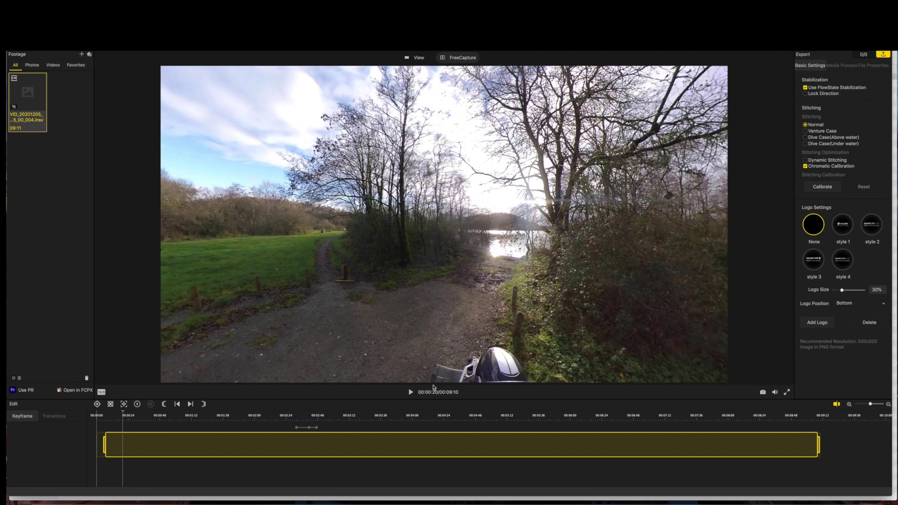
# - Look around the 360 scene at 0:20 and preview the ride footage from 4:00
pyautogui.moveTo(462, 351); pyautogui.dragTo(473, 353)
pyautogui.moveTo(385, 308); pyautogui.dragTo(457, 333)
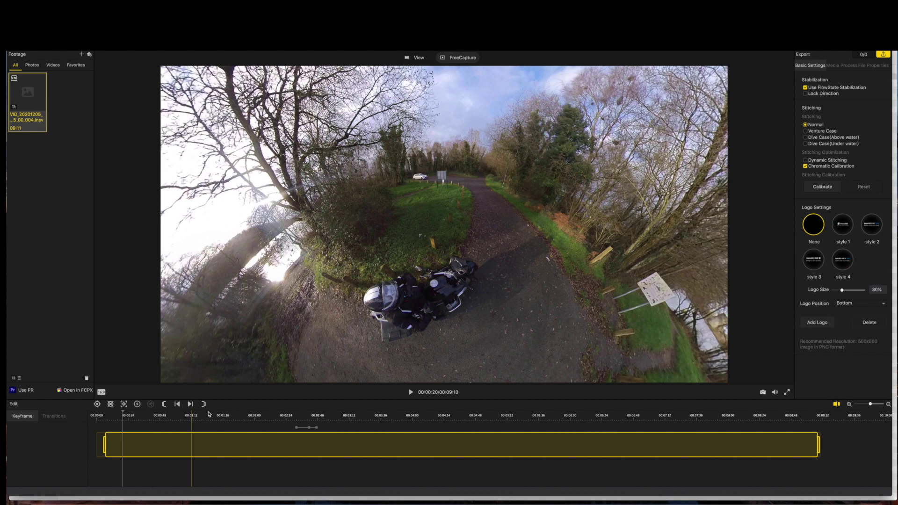
pyautogui.click(411, 393)
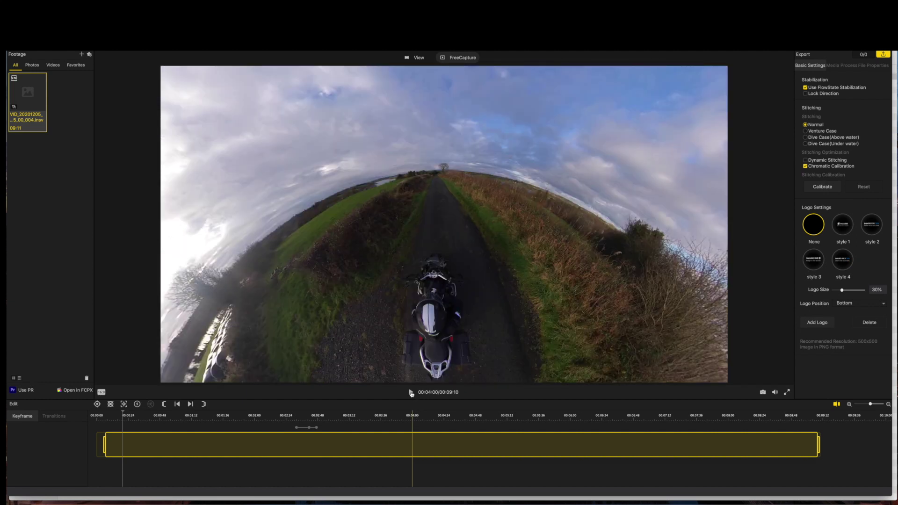
pyautogui.click(410, 392)
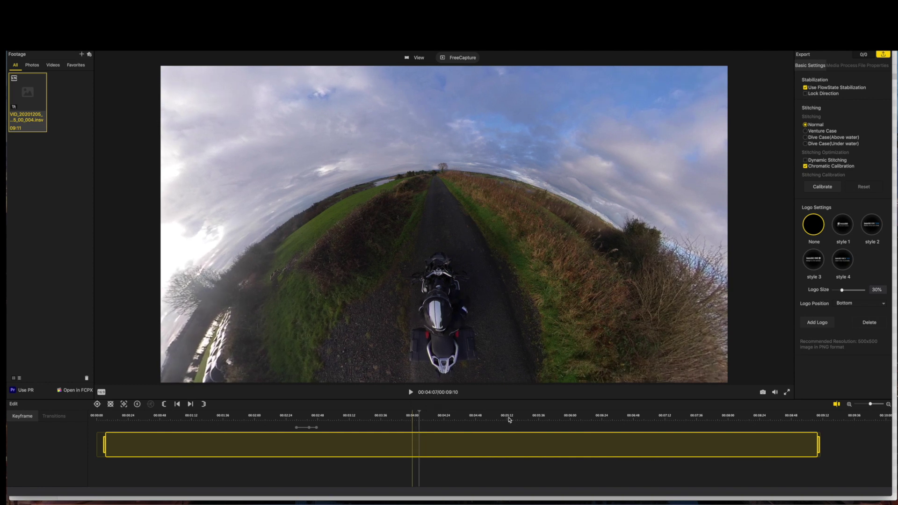
pyautogui.press('space')
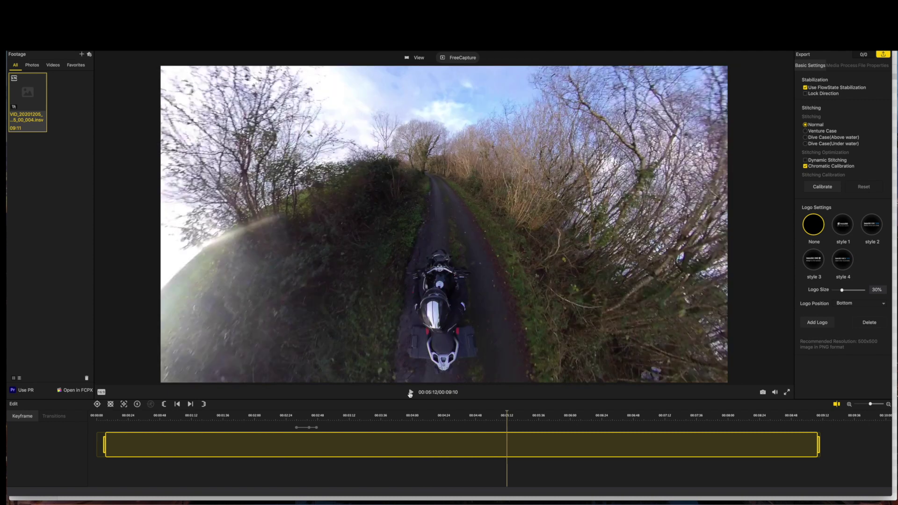
# - Play the footage from 5:12 to 5:17, pause it, and trim the clip's start to about 5:10
pyautogui.click(410, 392)
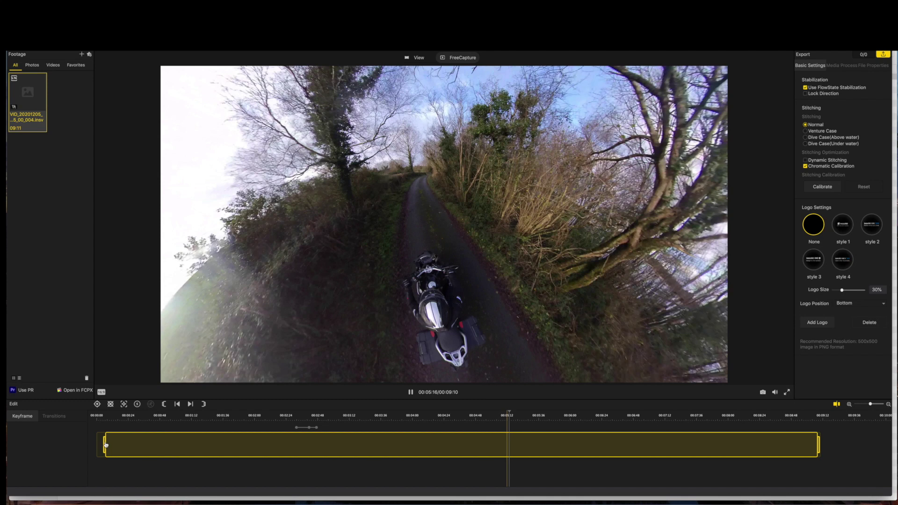
pyautogui.press('space')
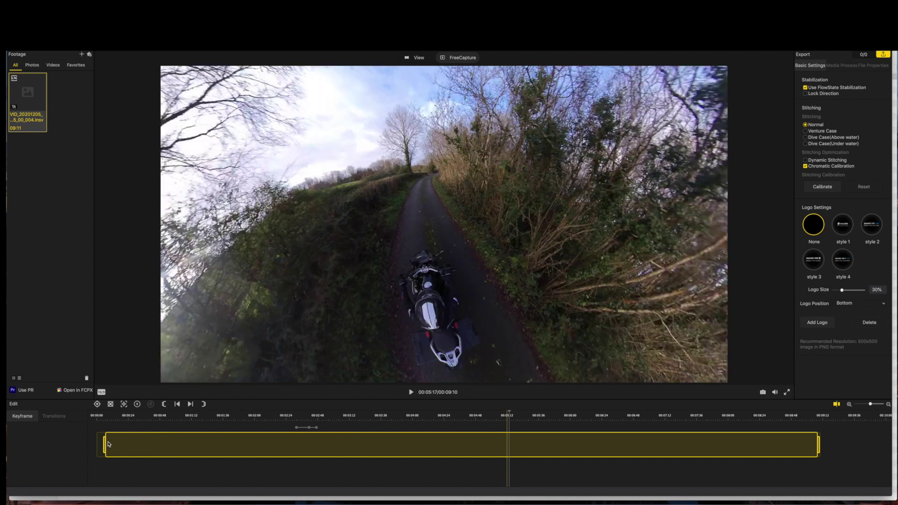
pyautogui.moveTo(105, 443); pyautogui.dragTo(311, 450)
pyautogui.moveTo(435, 447); pyautogui.dragTo(519, 446)
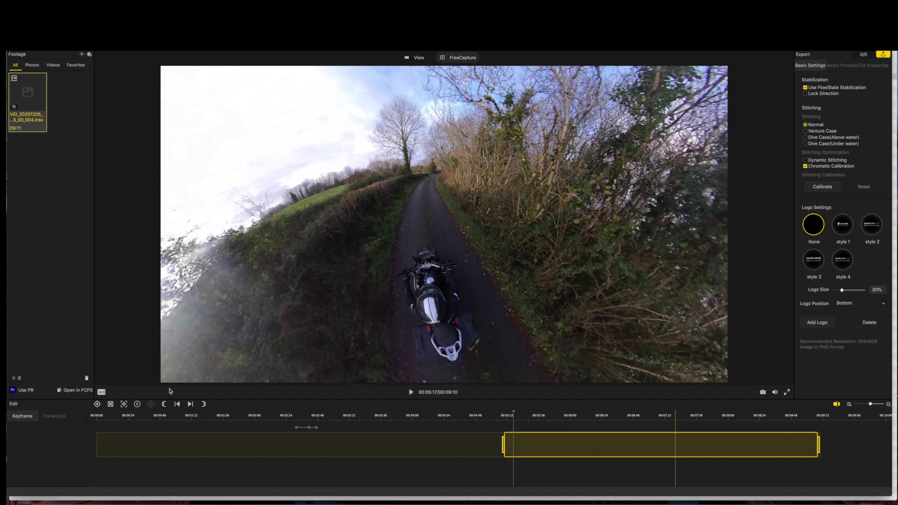
# - Reframe the view at 5:17 as a close overhead shot with the motorcycle heading right, and mark it as a keyframe
pyautogui.click(102, 392)
pyautogui.moveTo(486, 218); pyautogui.dragTo(512, 238)
pyautogui.scroll(-8, 512, 238)
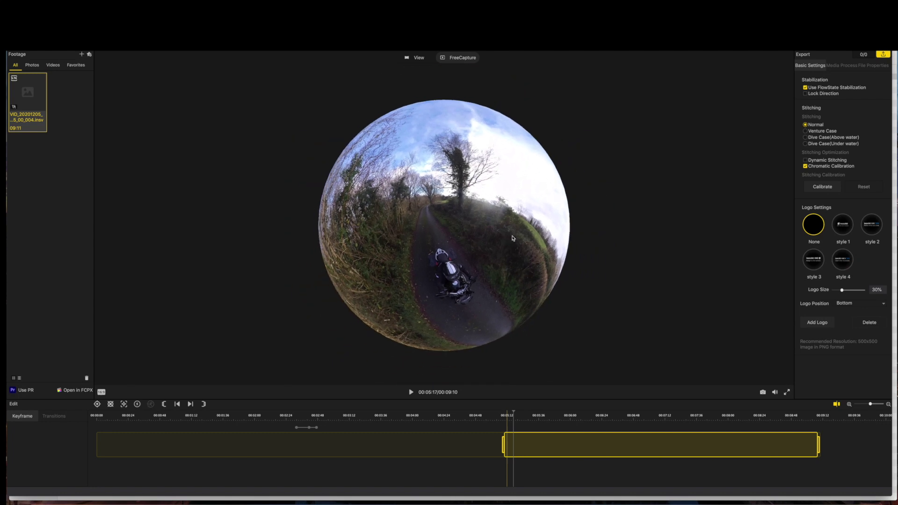
pyautogui.scroll(8, 513, 238)
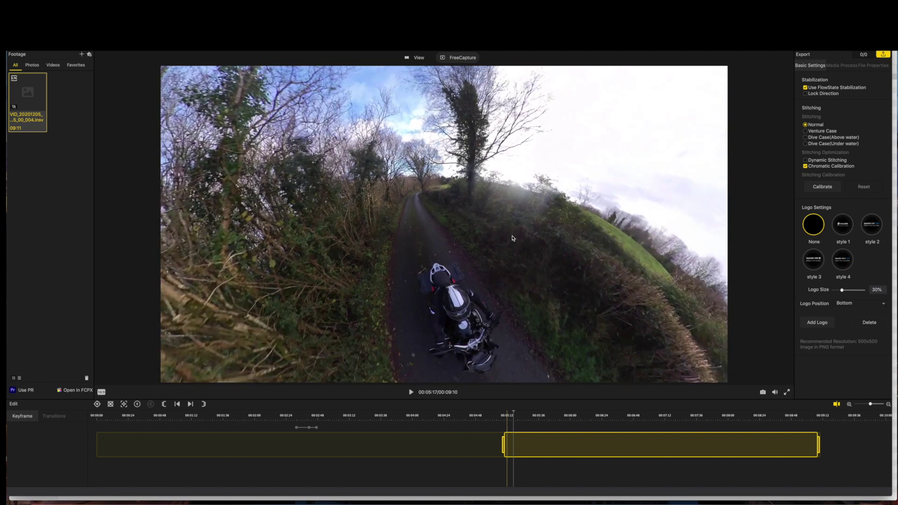
pyautogui.moveTo(469, 196); pyautogui.dragTo(400, 207)
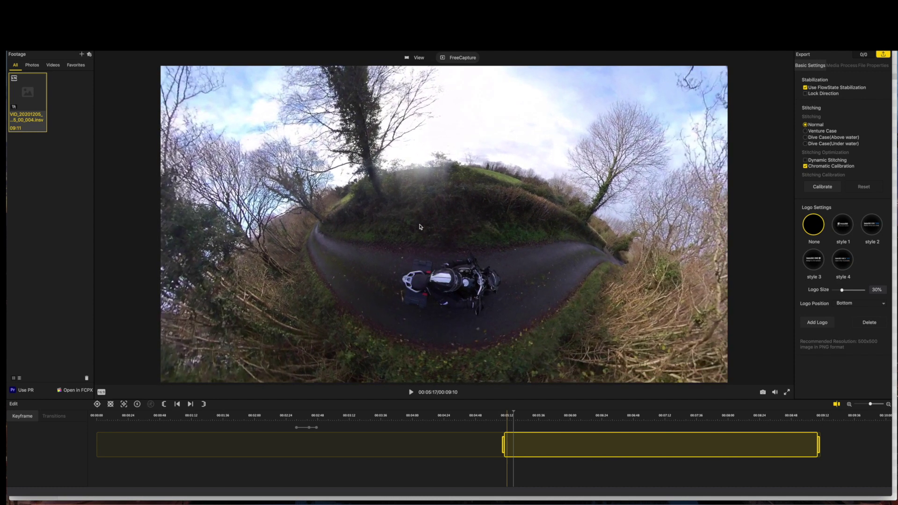
pyautogui.scroll(5, 422, 229)
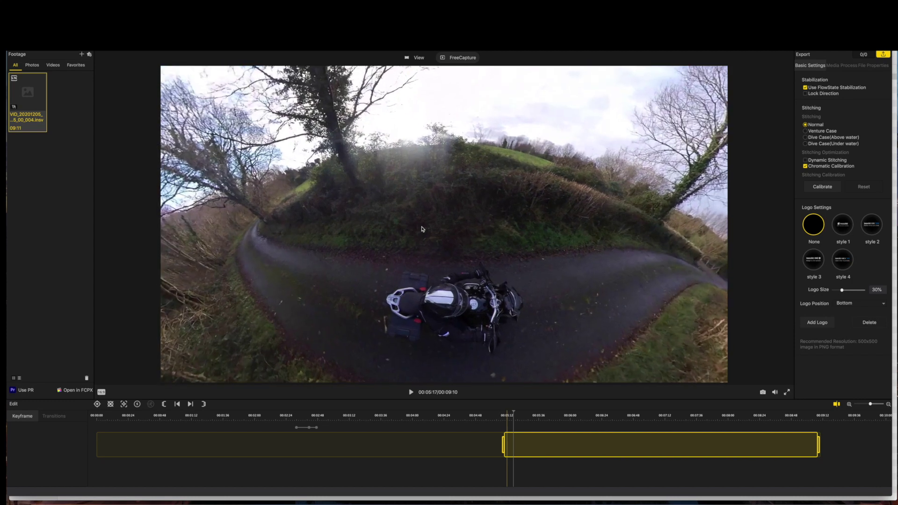
pyautogui.moveTo(431, 235); pyautogui.dragTo(424, 200)
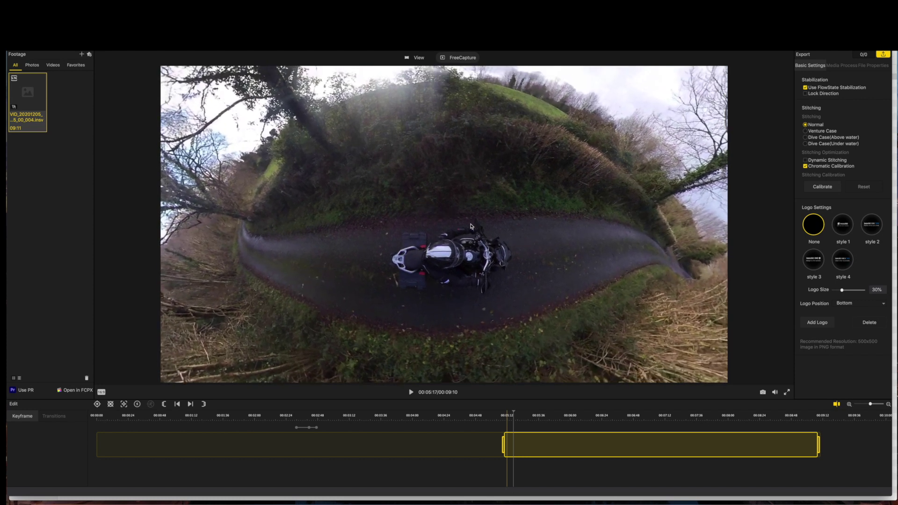
pyautogui.scroll(5, 471, 226)
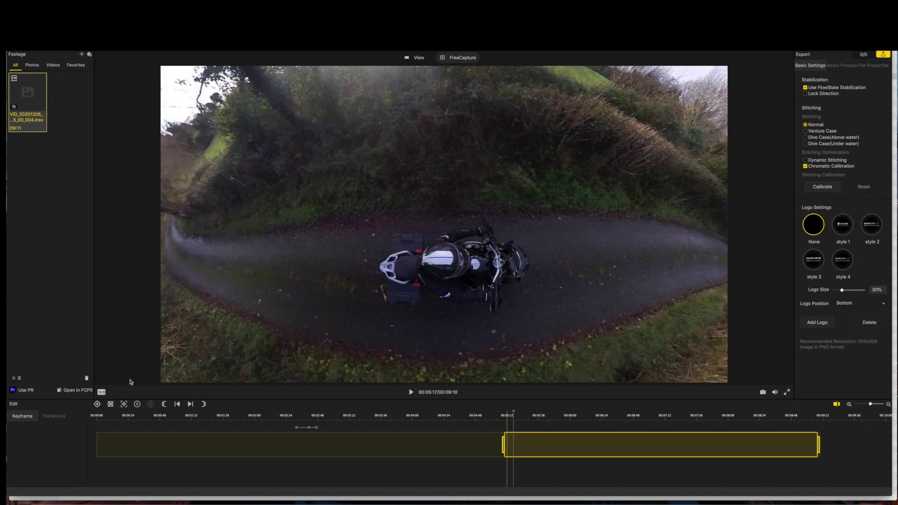
pyautogui.click(97, 405)
pyautogui.click(97, 404)
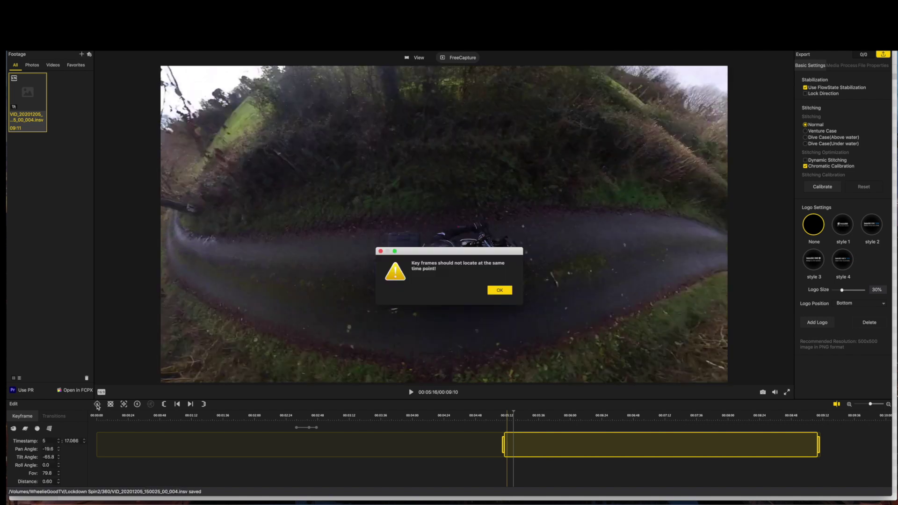
pyautogui.click(498, 291)
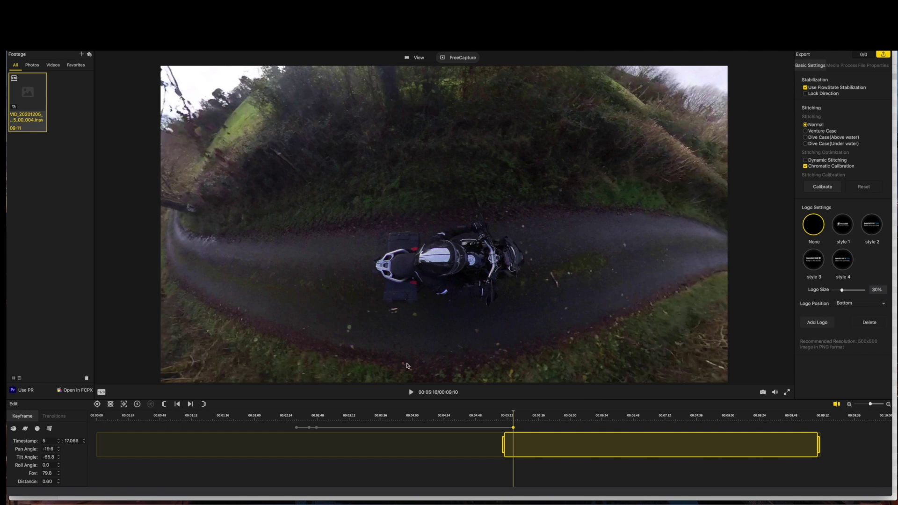
# - Play on to 5:37, turn the view so the motorcycle again heads horizontally right, and mark a second keyframe
pyautogui.click(411, 392)
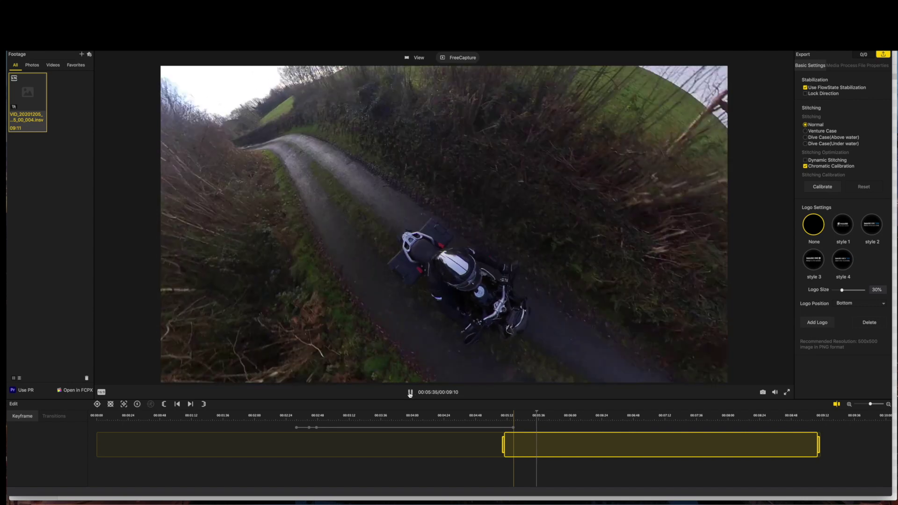
pyautogui.click(410, 393)
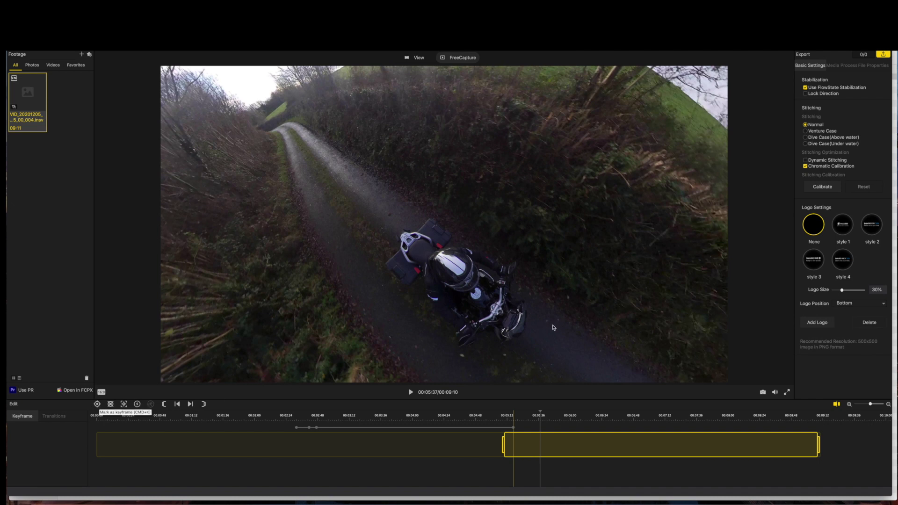
pyautogui.moveTo(538, 325); pyautogui.dragTo(469, 310)
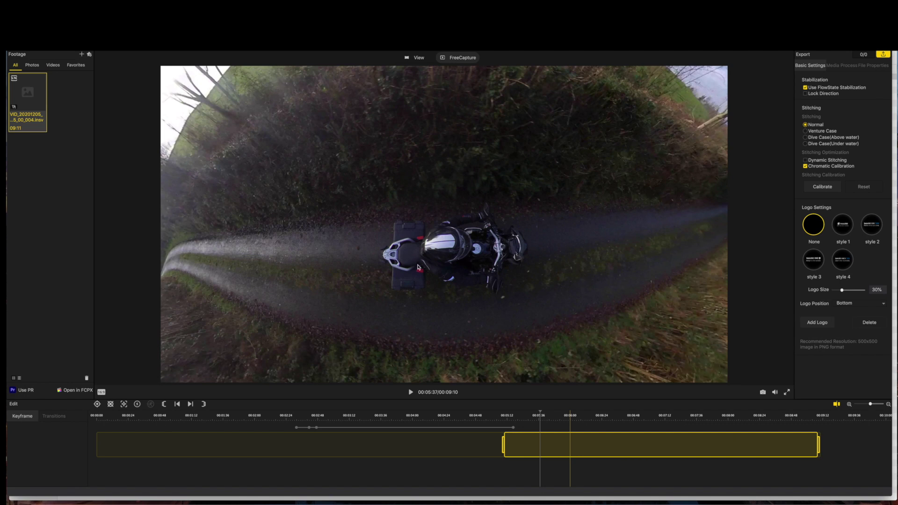
pyautogui.click(97, 404)
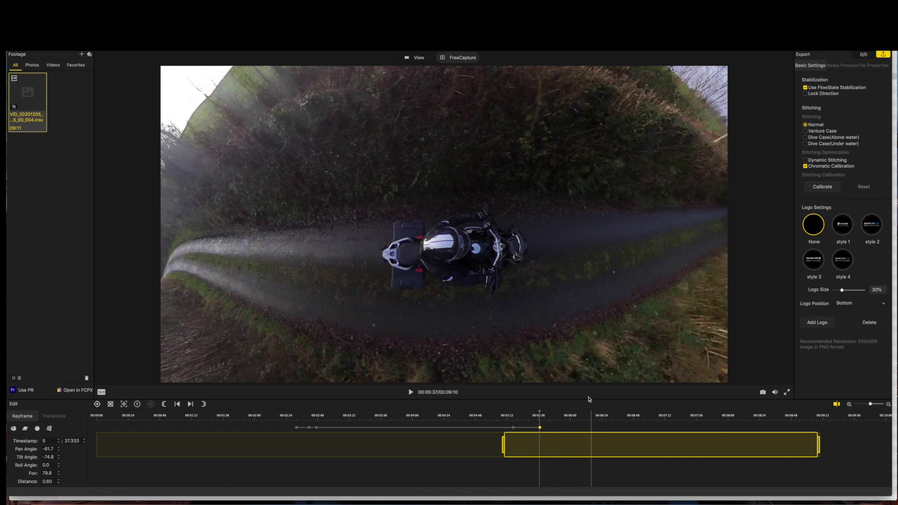
# - Play on to 5:50, reframe closely from behind and above the rider with the road ahead, and mark a keyframe
pyautogui.click(411, 393)
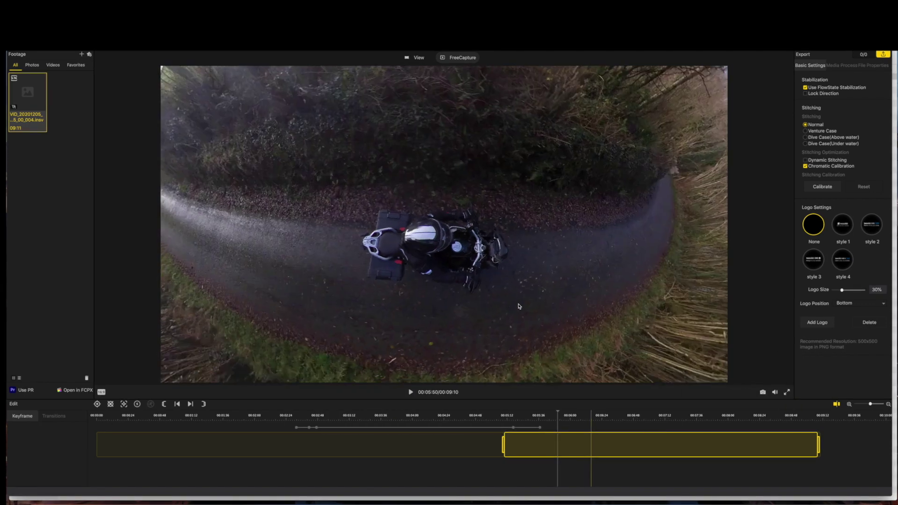
pyautogui.moveTo(461, 308); pyautogui.dragTo(310, 302)
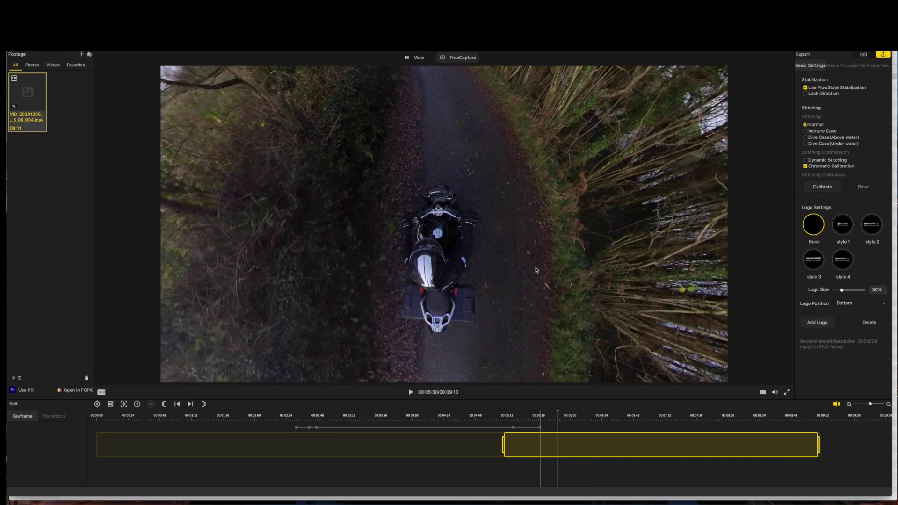
pyautogui.moveTo(537, 284); pyautogui.dragTo(532, 332)
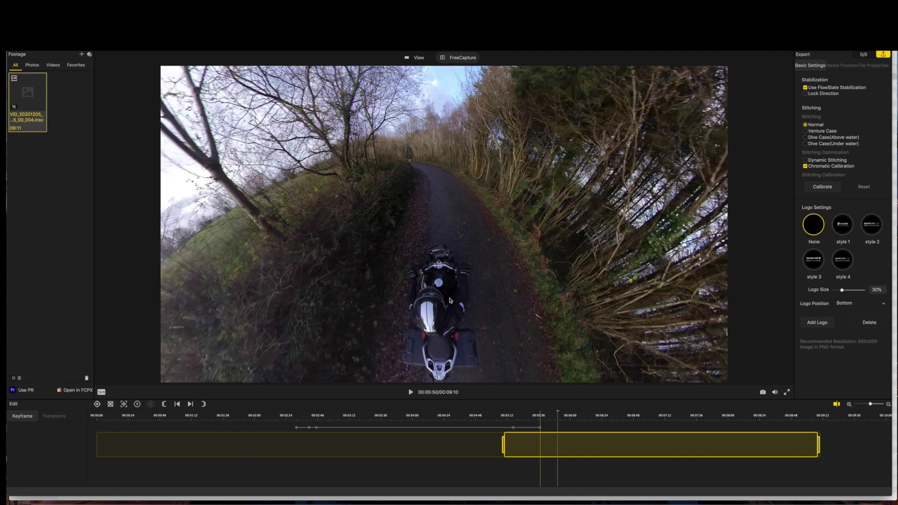
pyautogui.scroll(5, 450, 300)
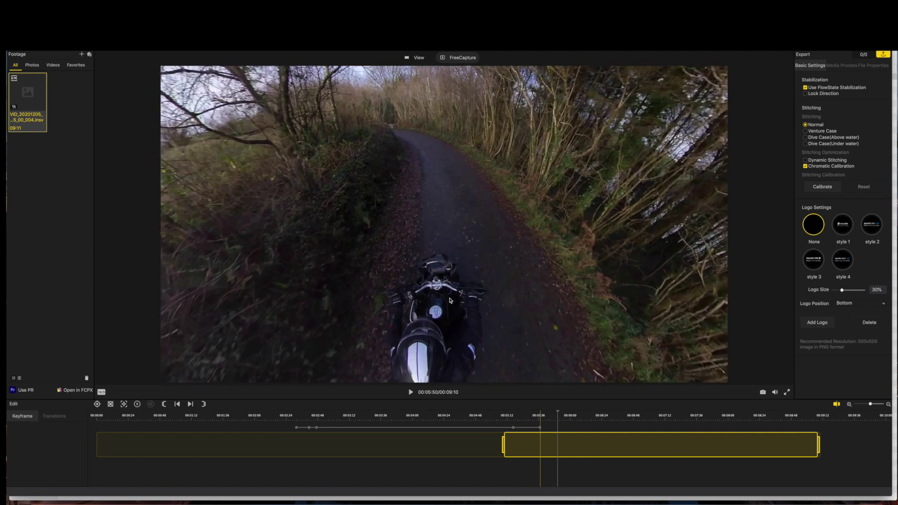
pyautogui.scroll(3, 450, 300)
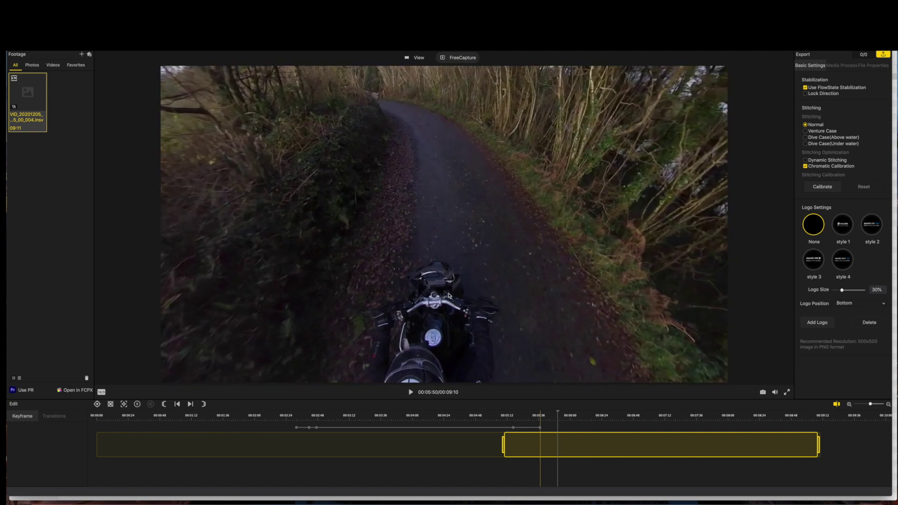
pyautogui.moveTo(446, 340); pyautogui.dragTo(457, 322)
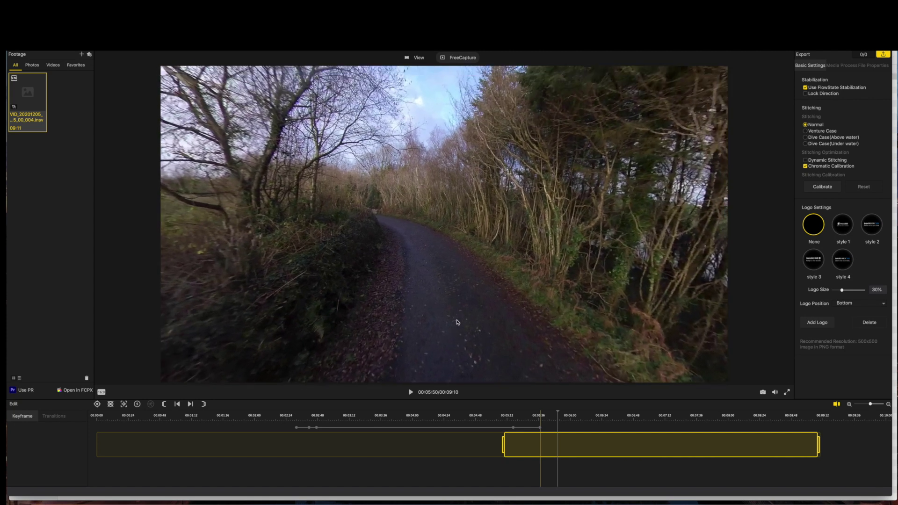
pyautogui.moveTo(465, 260); pyautogui.dragTo(470, 229)
pyautogui.scroll(-5, 470, 229)
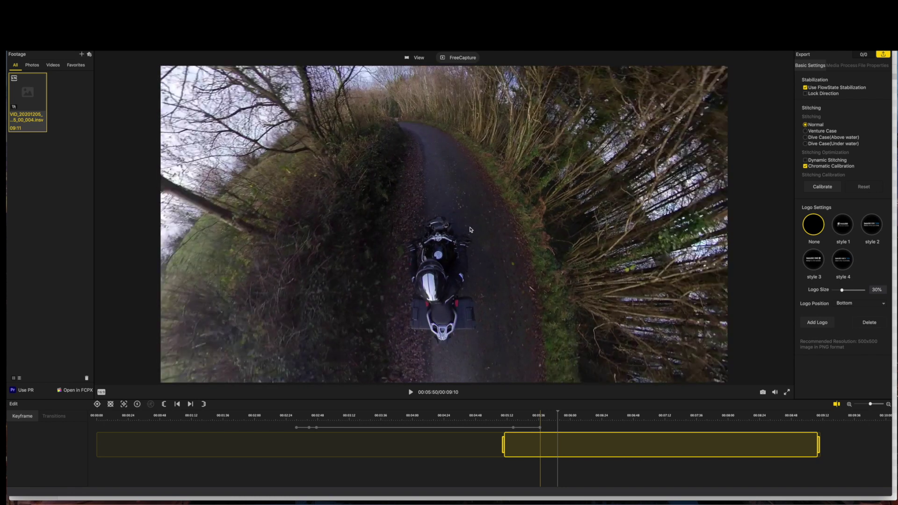
pyautogui.scroll(3, 470, 229)
pyautogui.scroll(3, 470, 230)
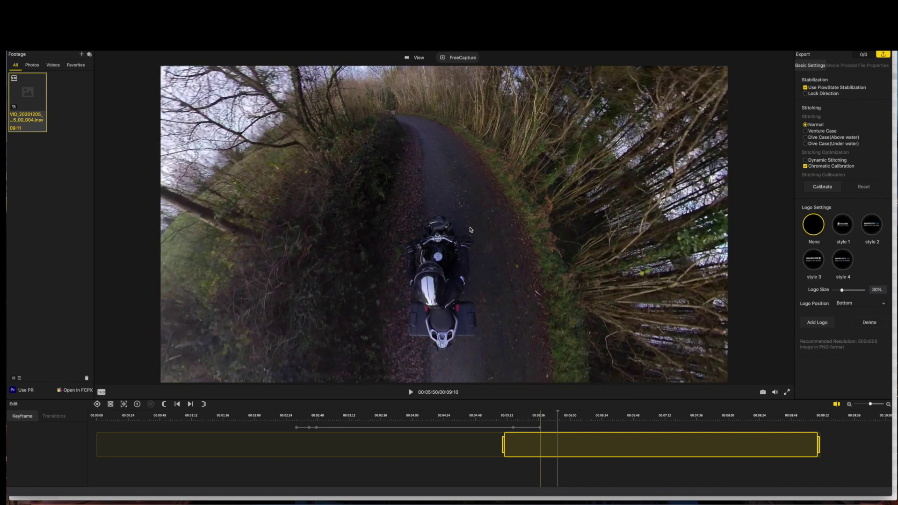
pyautogui.moveTo(470, 229); pyautogui.dragTo(472, 264)
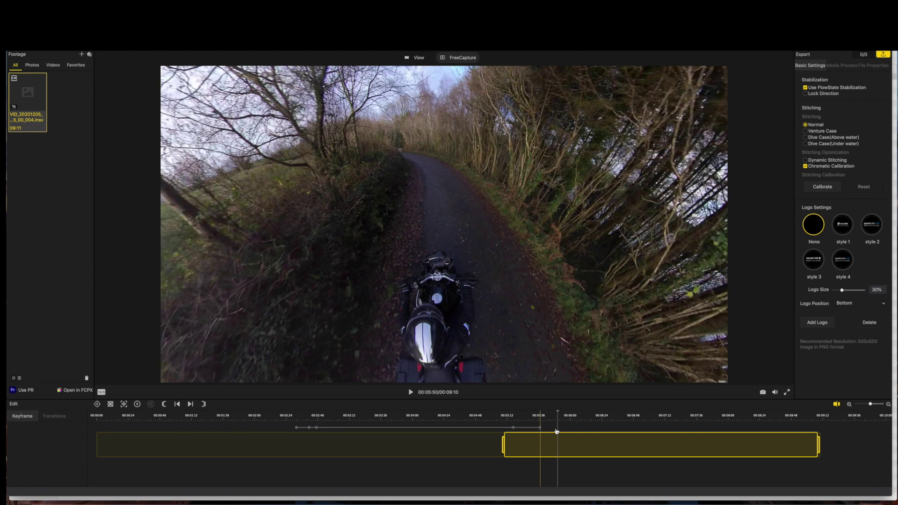
pyautogui.click(578, 431)
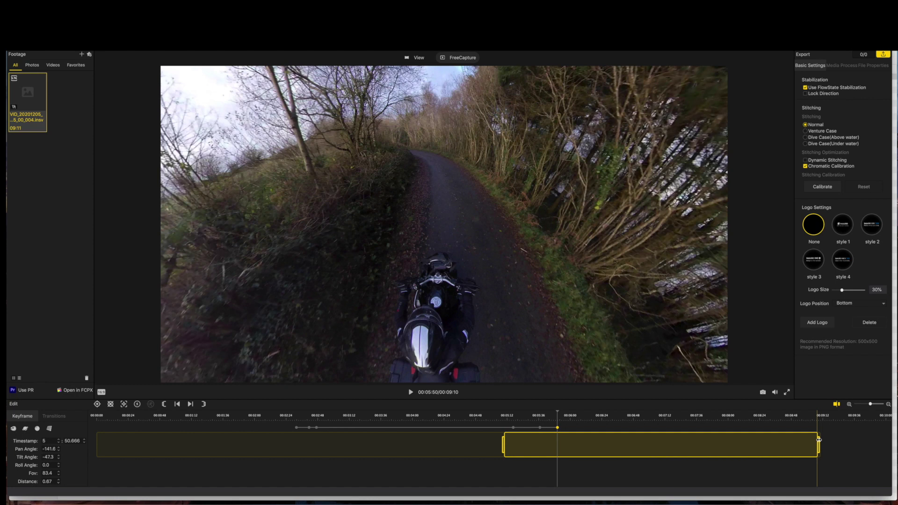
# - Trim the clip's end to about 5:53, just past the last keyframe, and save the edit
pyautogui.moveTo(808, 440); pyautogui.dragTo(556, 447)
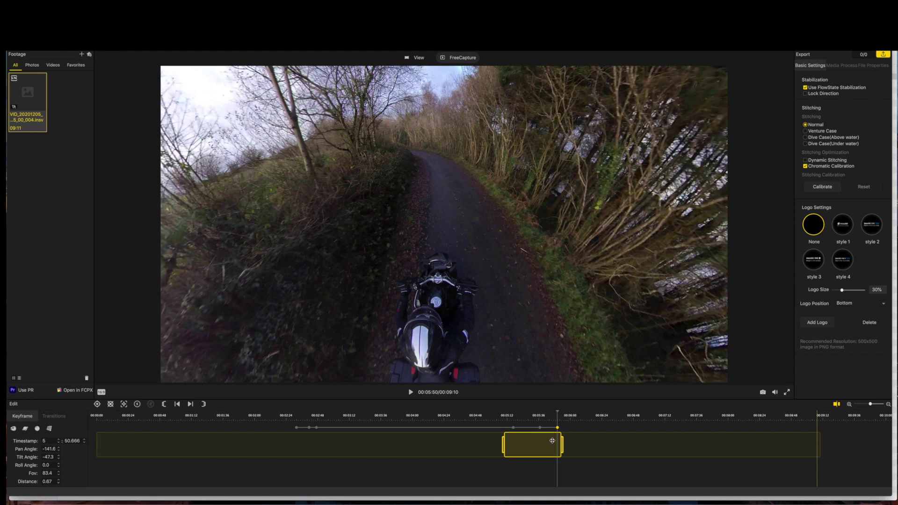
pyautogui.press('super+s')
# - Export the clip as a 1920 x 1080, 25 fps H.264 video to the desktop, raising the bitrate to near its maximum
pyautogui.click(883, 55)
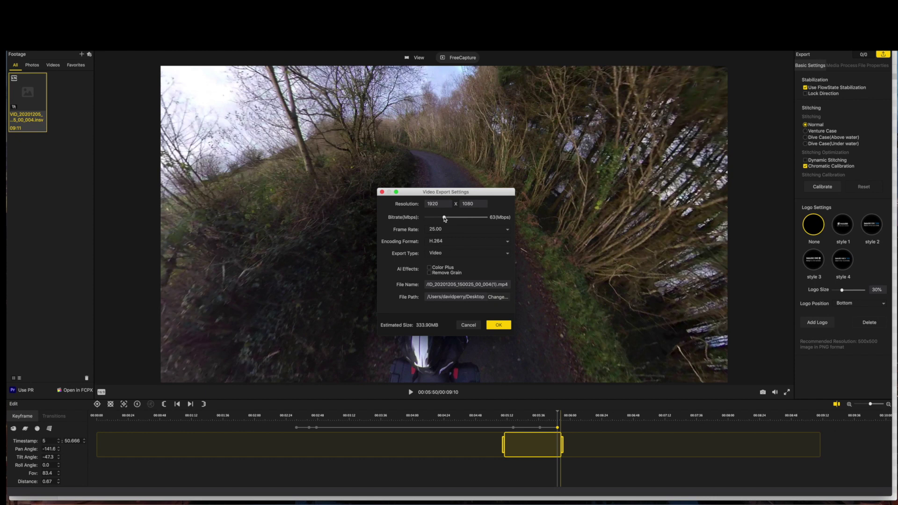
pyautogui.moveTo(446, 219); pyautogui.dragTo(487, 220)
pyautogui.click(499, 325)
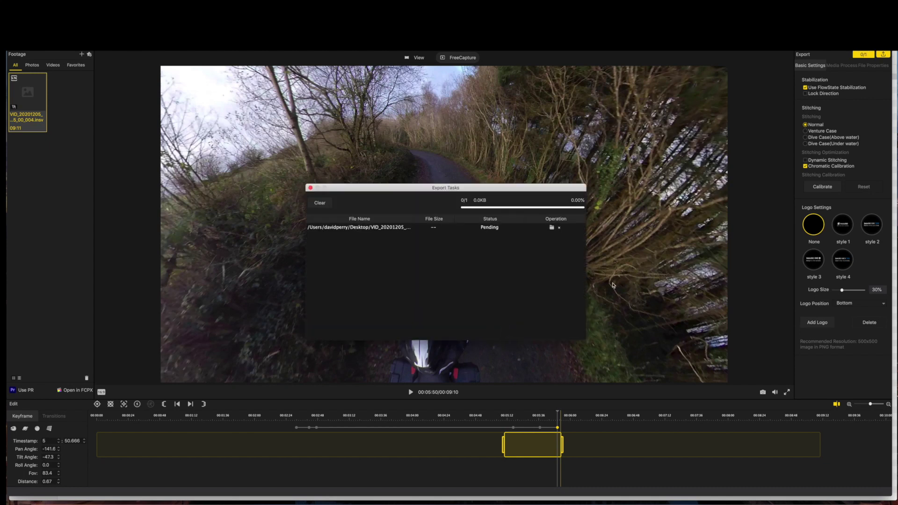